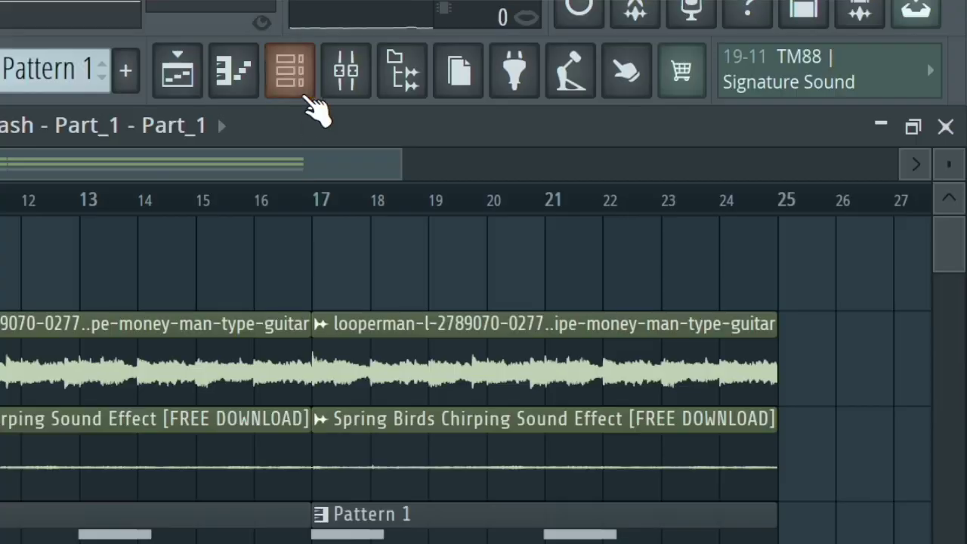
# Open the Channel rack listing the guitar loop, bird chirps, hats, clap, 808, kick and splash channels.
pyautogui.click(307, 92)
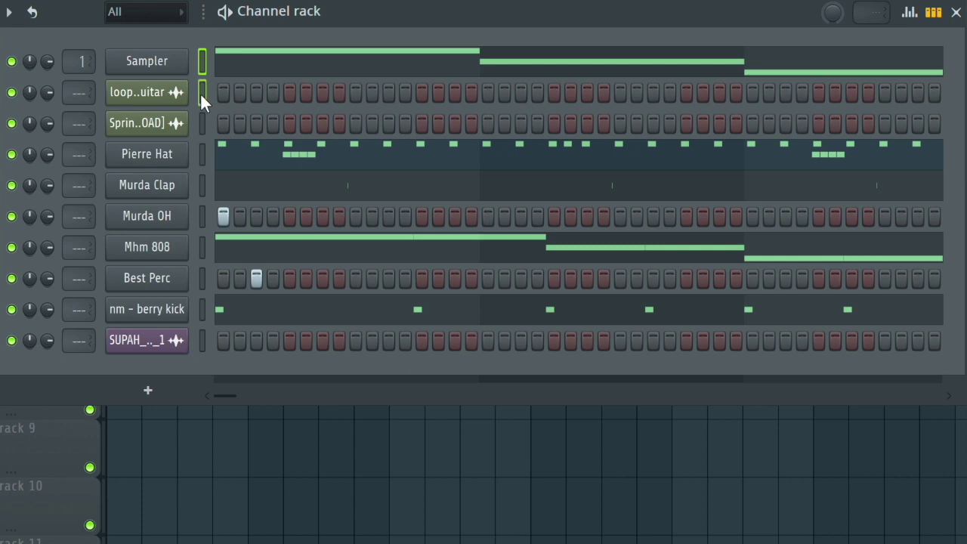
# Select all ten channels in the Channel rack and bring up the Mixer.
pyautogui.moveTo(200, 93); pyautogui.dragTo(198, 251)
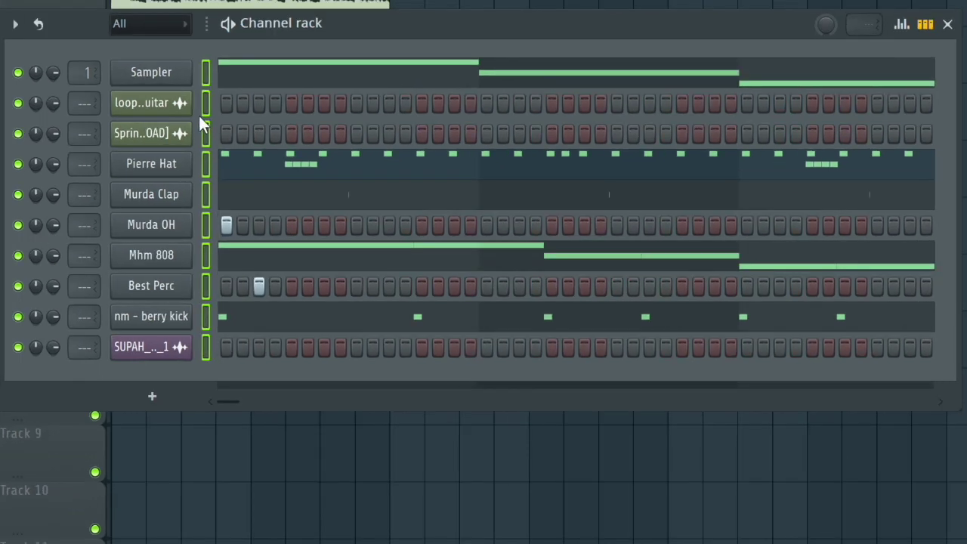
pyautogui.click(205, 168)
pyautogui.click(206, 224)
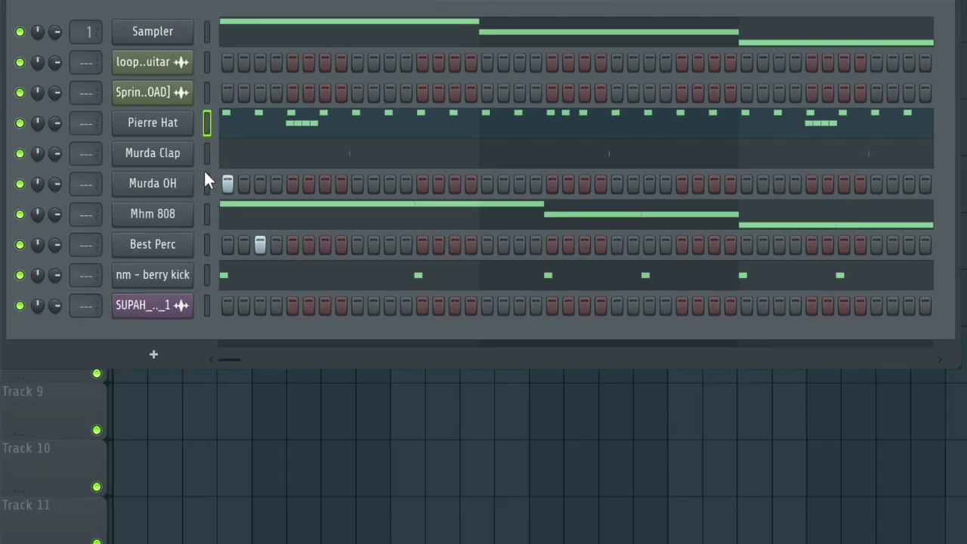
pyautogui.click(208, 181)
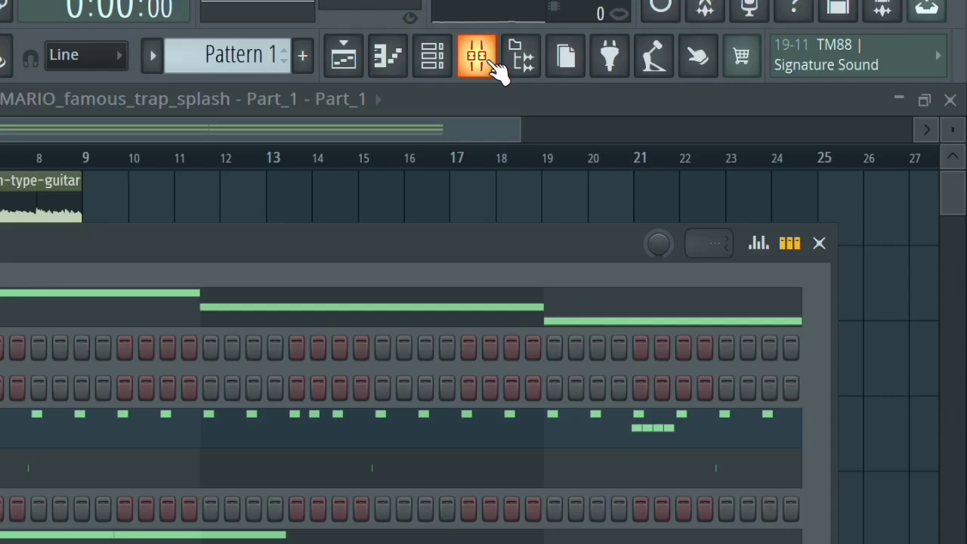
pyautogui.click(721, 29)
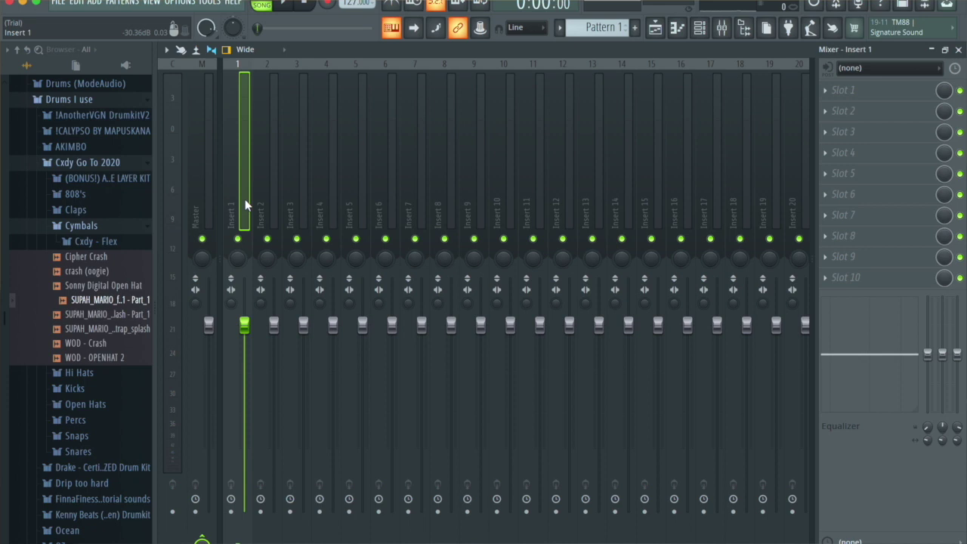
# Route each selected channel to its own named mixer insert with Ctrl+L, solo the guitar loop insert, and show the Playlist.
pyautogui.hotkey('ctrl', 'l')
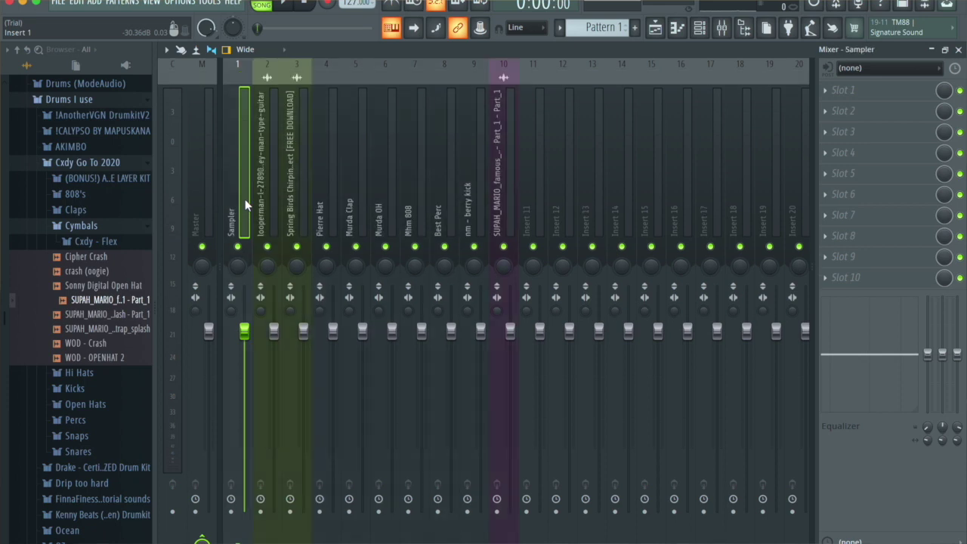
pyautogui.rightClick(245, 199)
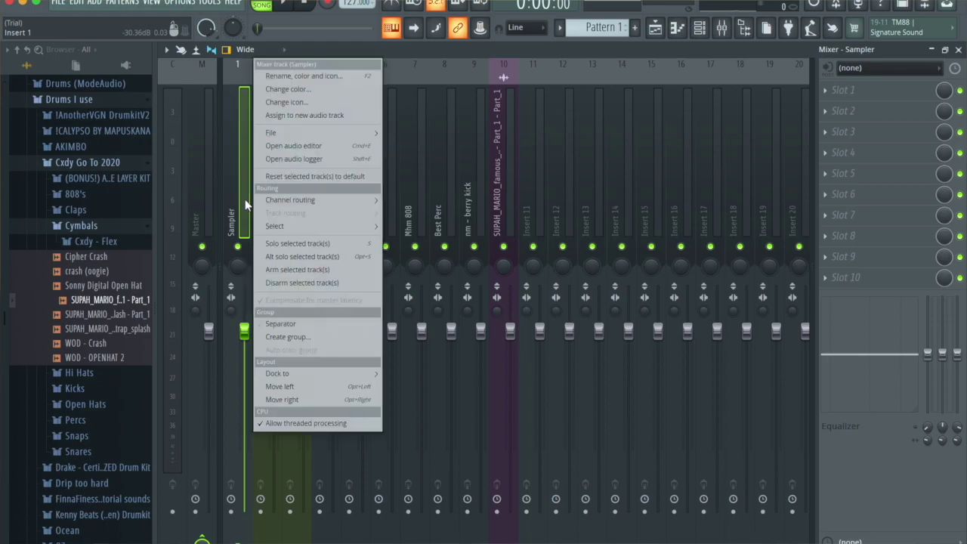
pyautogui.moveTo(318, 202)
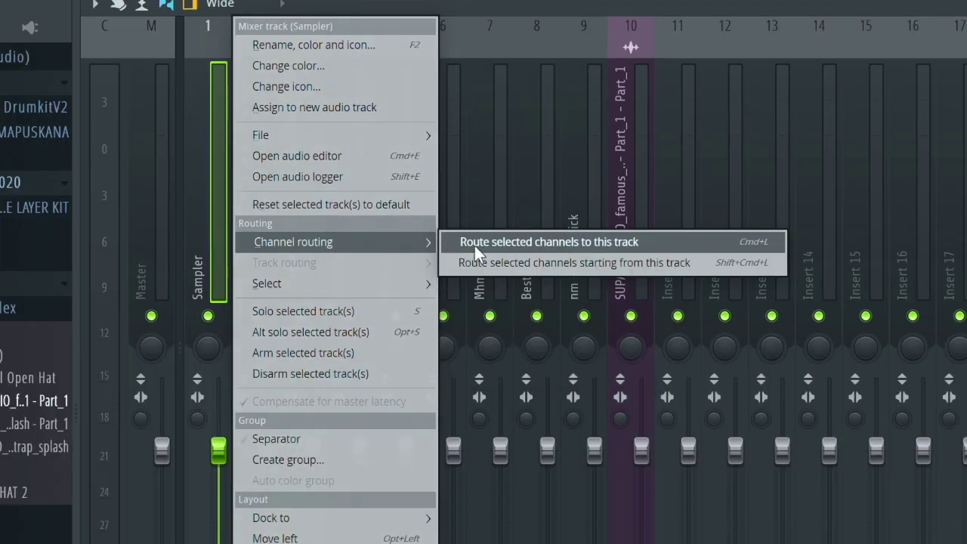
pyautogui.click(604, 265)
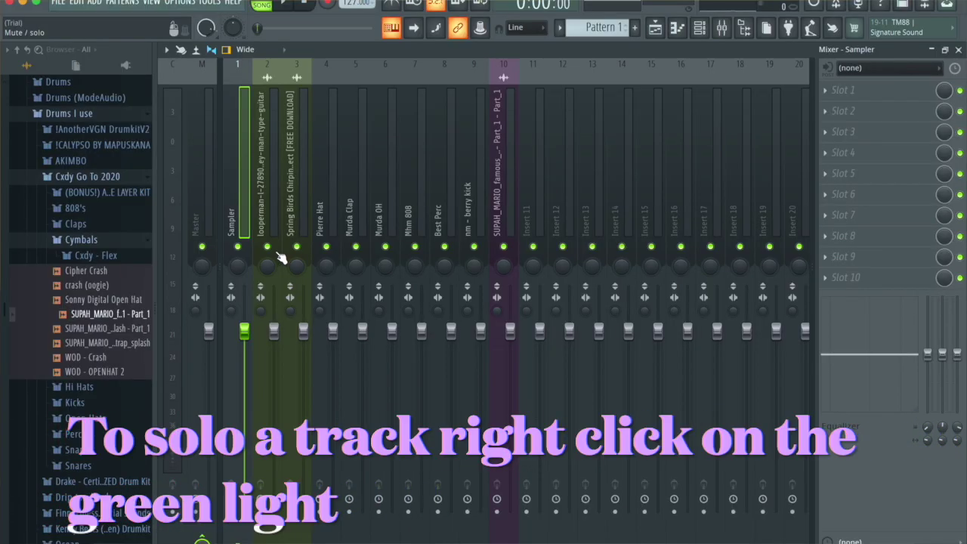
pyautogui.rightClick(267, 248)
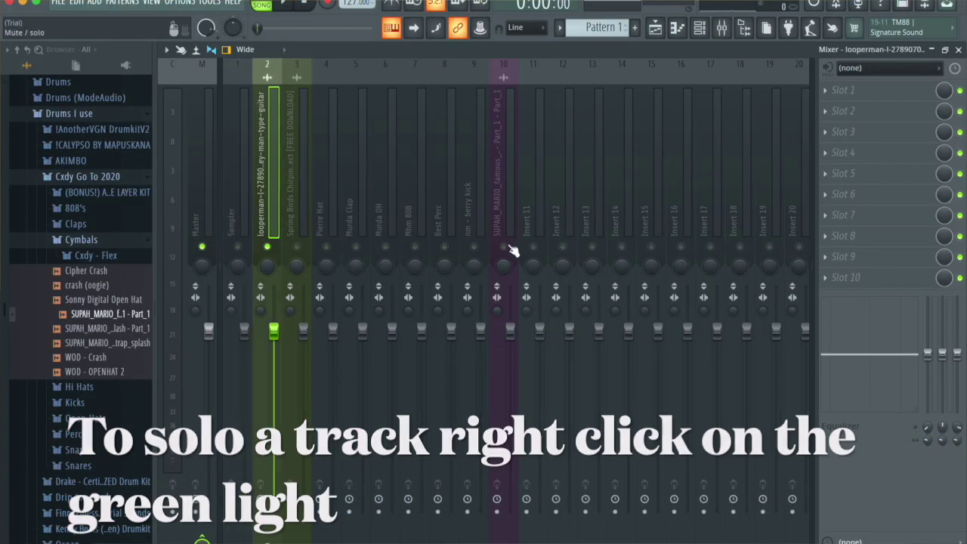
pyautogui.press('F5')
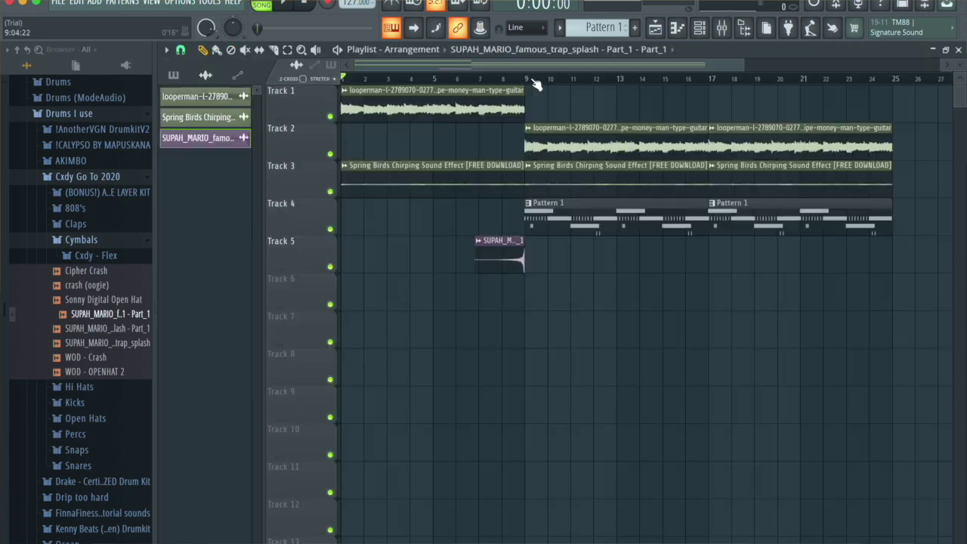
# Mark bars 1 to 9 as the time selection in the Playlist, then return to the Mixer.
pyautogui.click(722, 28)
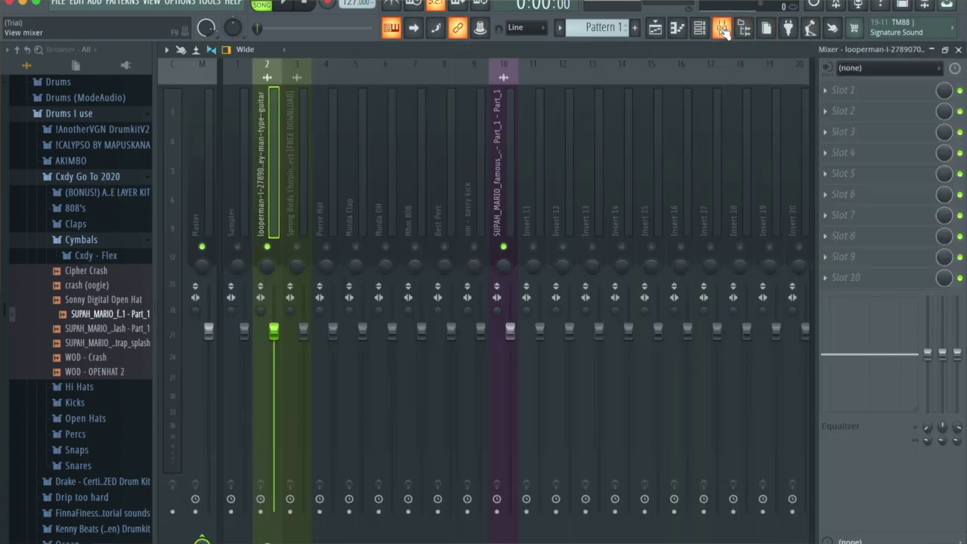
pyautogui.click(657, 30)
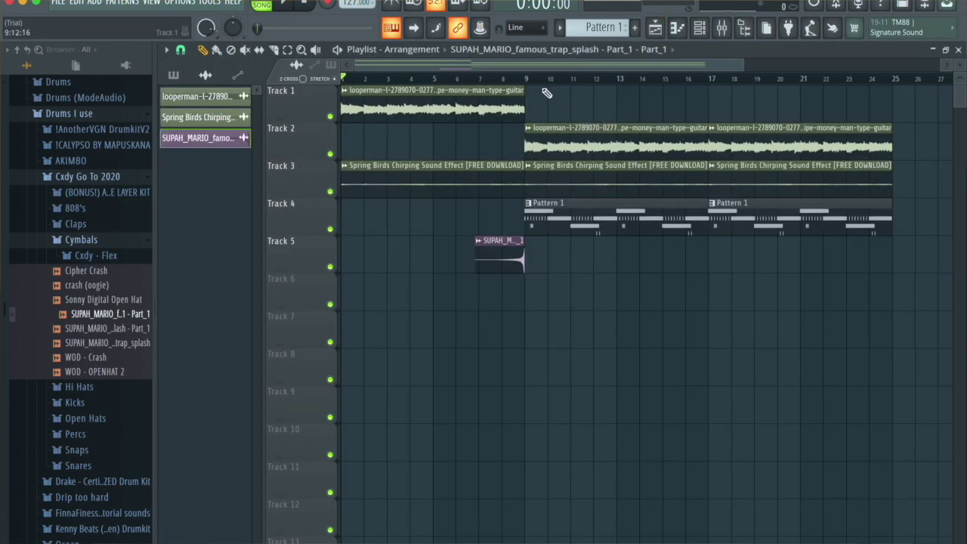
pyautogui.scroll(4, 533, 85)
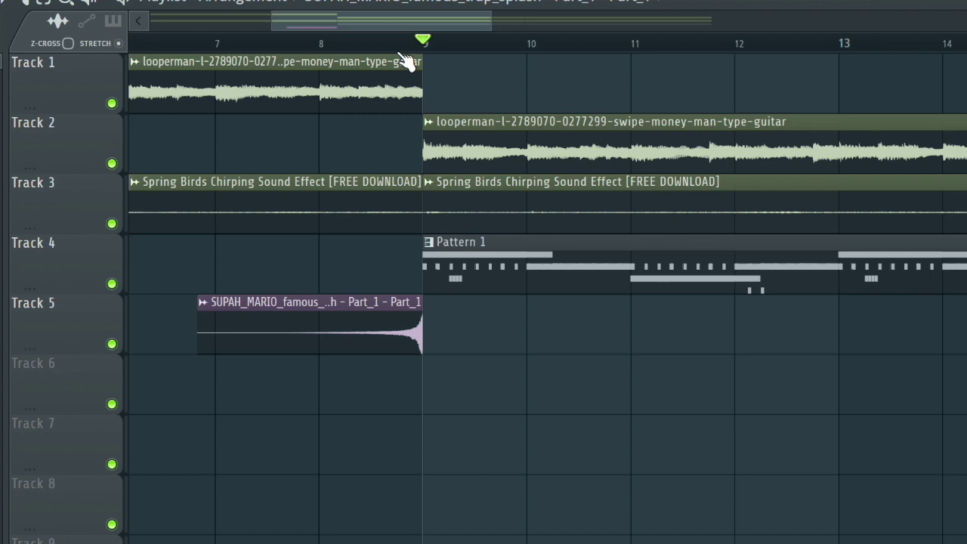
pyautogui.click(299, 42)
pyautogui.moveTo(401, 50); pyautogui.dragTo(130, 45)
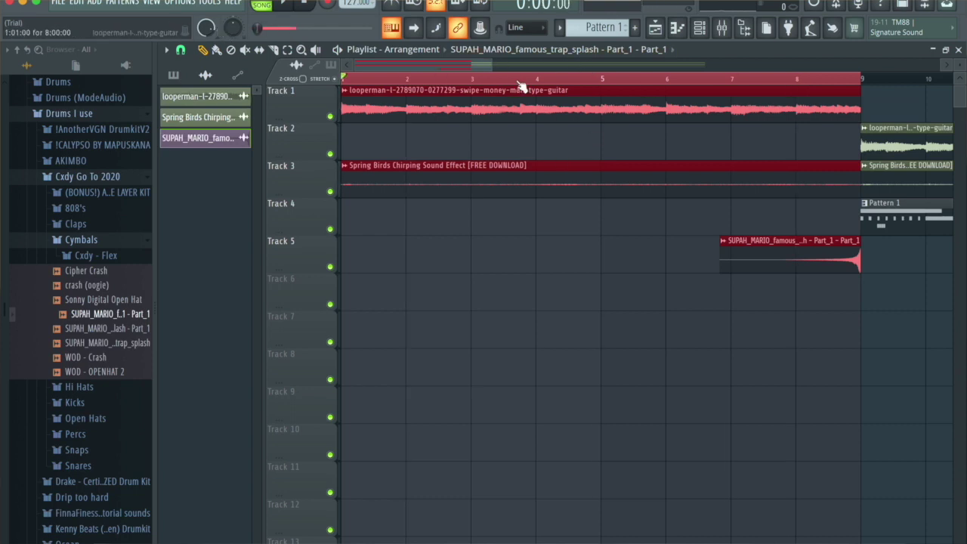
pyautogui.scroll(-5, 514, 83)
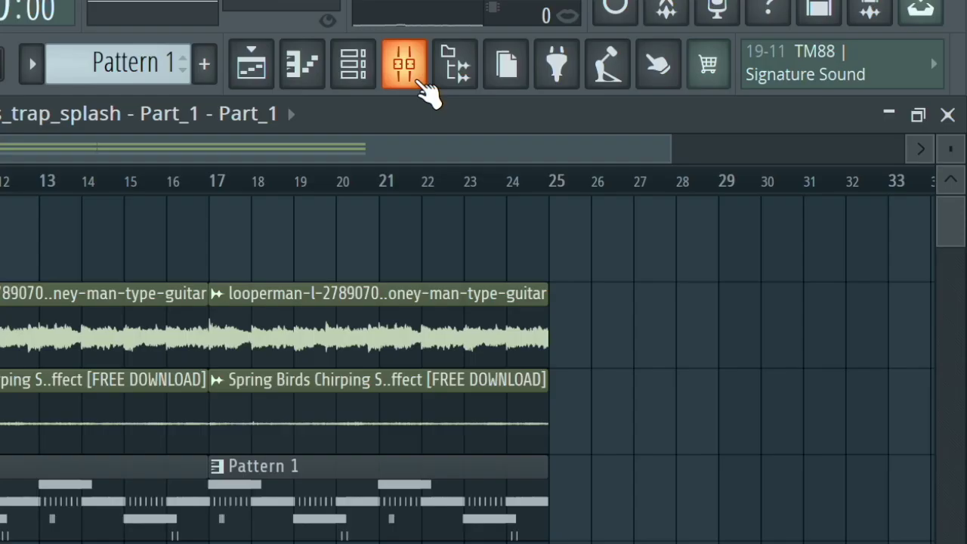
pyautogui.click(723, 31)
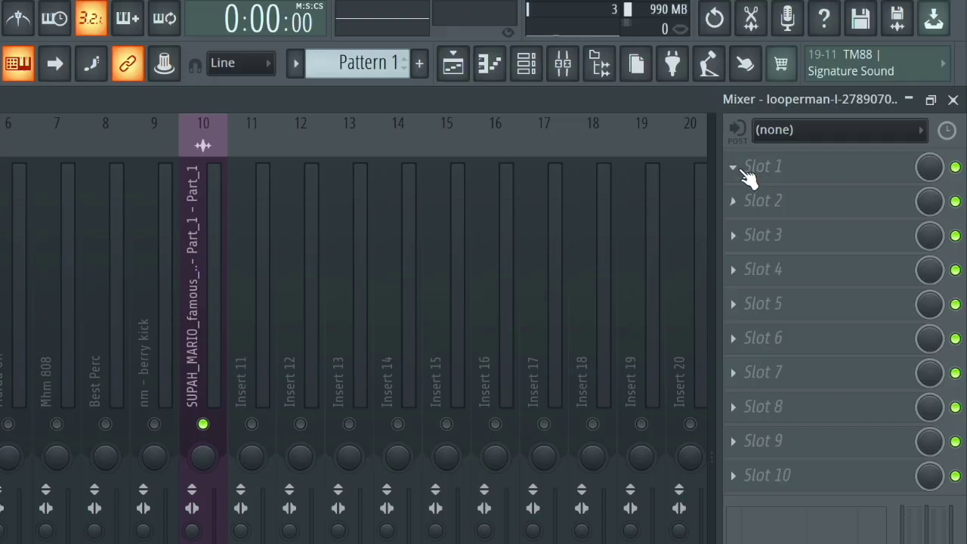
# Load Fruity Parametric EQ 2 on the guitar insert and make band 1 a low cut near 150 Hz.
pyautogui.click(839, 95)
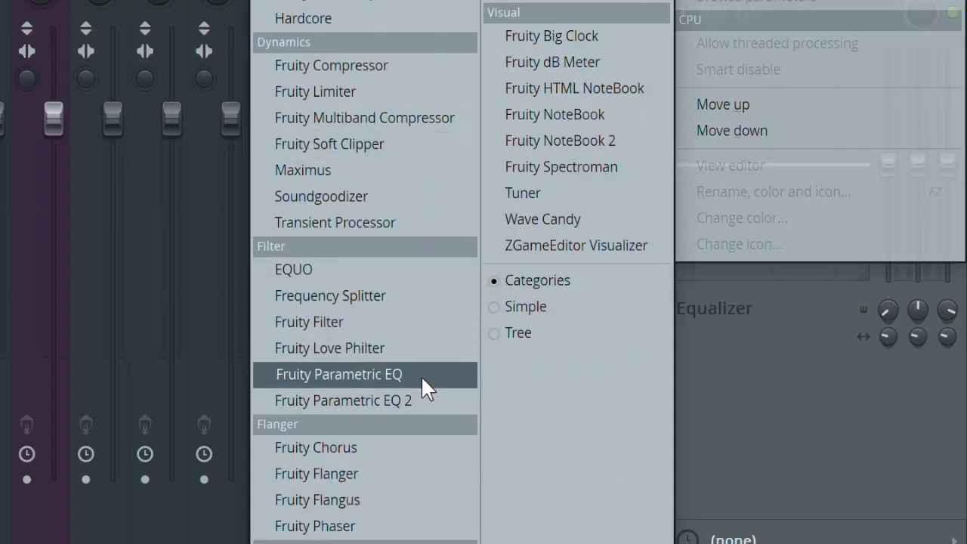
pyautogui.click(403, 402)
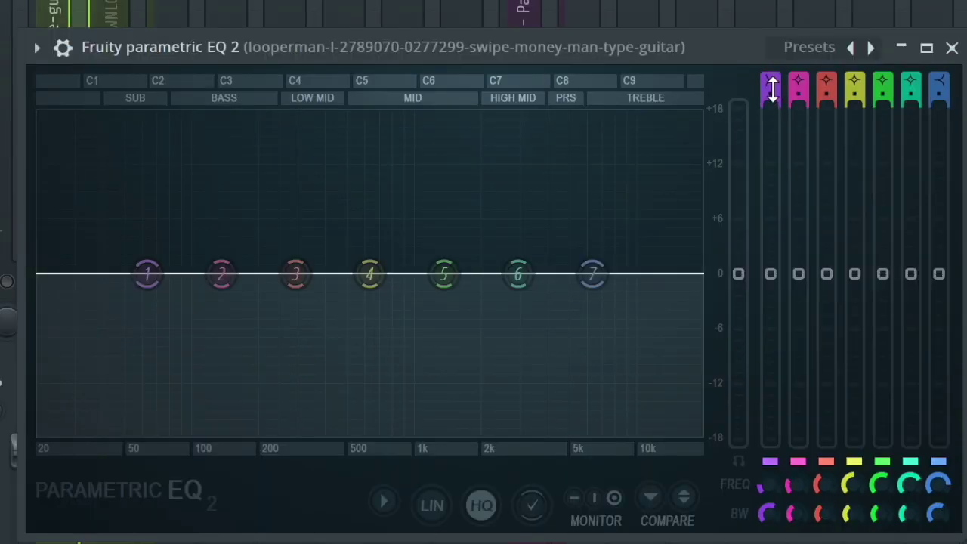
pyautogui.click(770, 89)
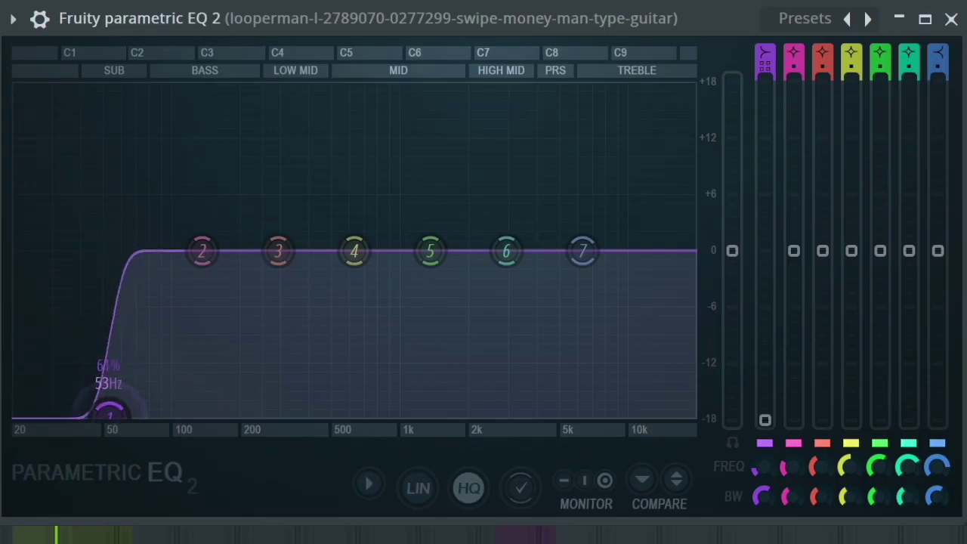
pyautogui.moveTo(108, 406); pyautogui.dragTo(204, 413)
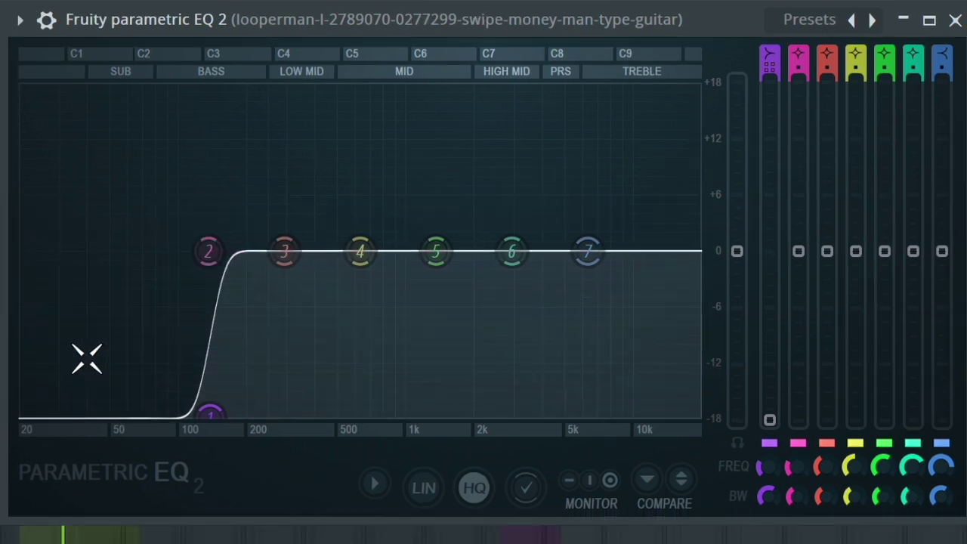
pyautogui.moveTo(210, 414)
pyautogui.mouseDown()
pyautogui.moveTo(265, 414)
pyautogui.moveTo(207, 414)
pyautogui.mouseUp()
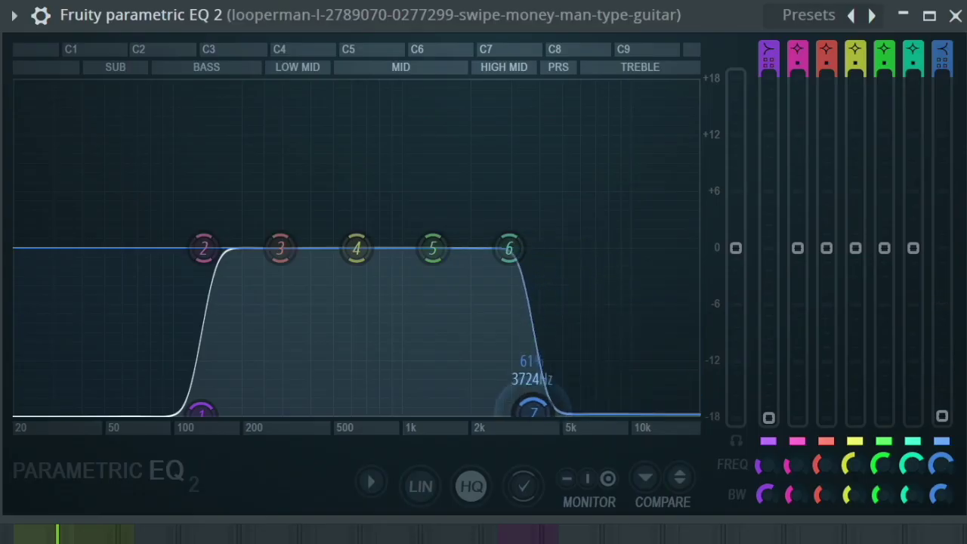
# Pull the high cut down to about 2.8 kHz, nudge band 3 near 290 Hz, and audition.
pyautogui.moveTo(533, 412)
pyautogui.mouseDown()
pyautogui.moveTo(503, 411)
pyautogui.moveTo(514, 411)
pyautogui.mouseUp()
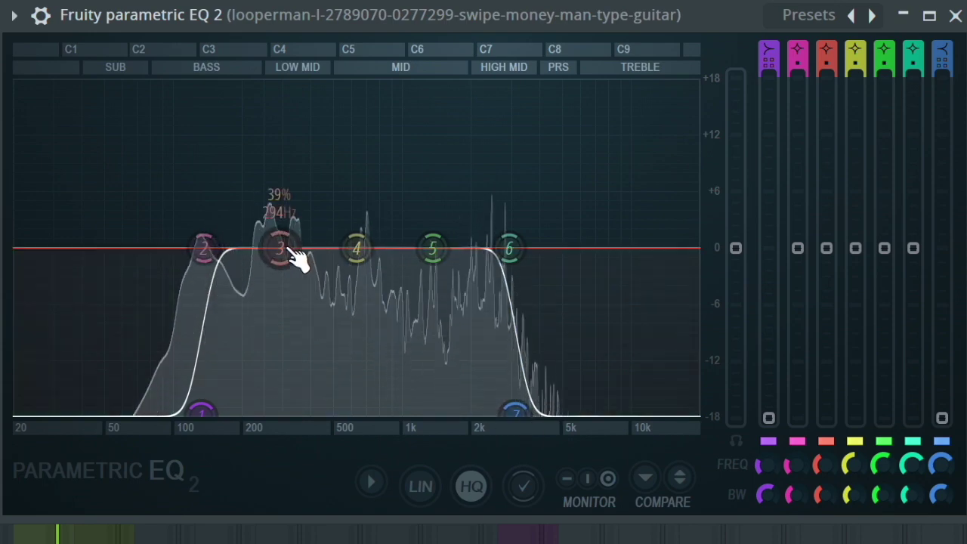
pyautogui.moveTo(280, 248); pyautogui.dragTo(278, 253)
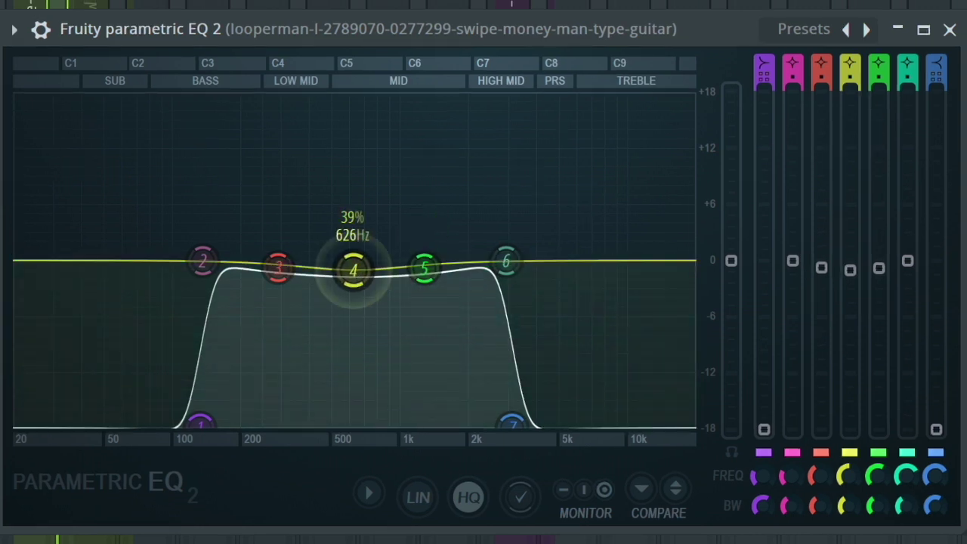
pyautogui.press('space')
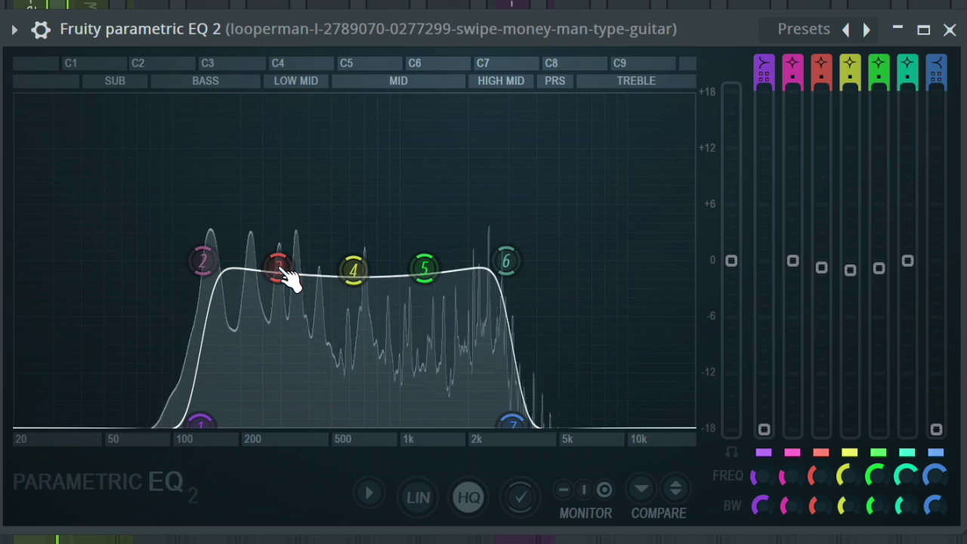
pyautogui.click(951, 29)
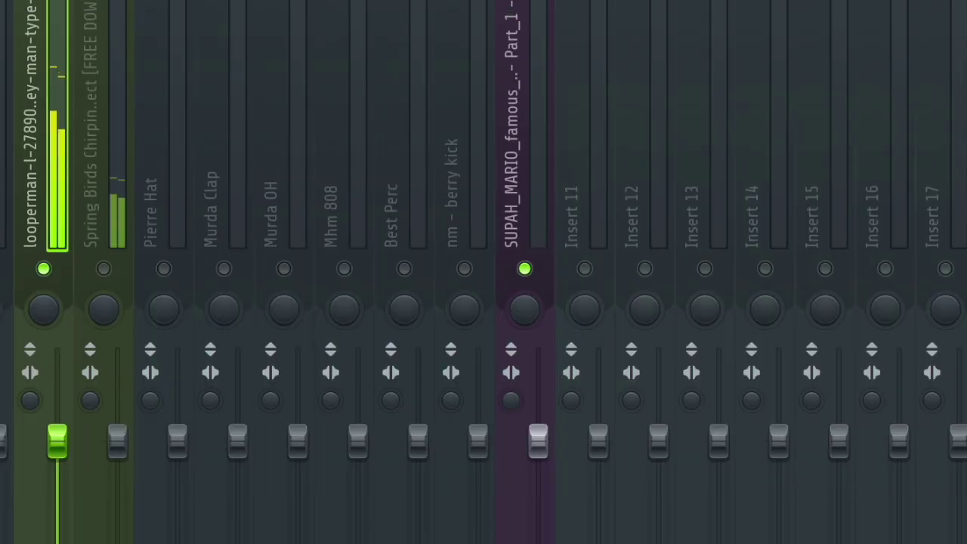
# Add a default Fruity Reeverb 2 to the guitar insert's slot 2 and drop splash insert 10 to about −19 dB.
pyautogui.click(765, 155)
pyautogui.moveTo(733, 175)
pyautogui.click(359, 265)
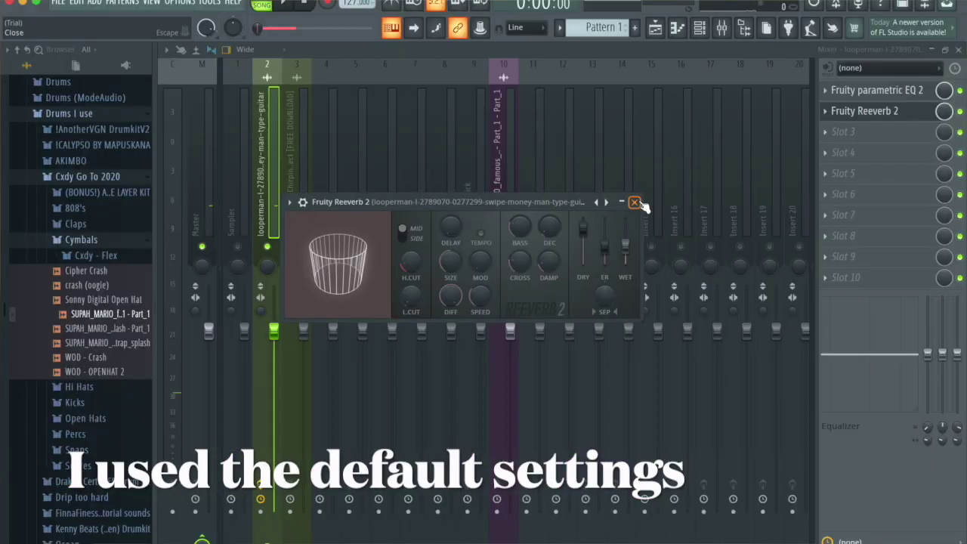
pyautogui.click(635, 204)
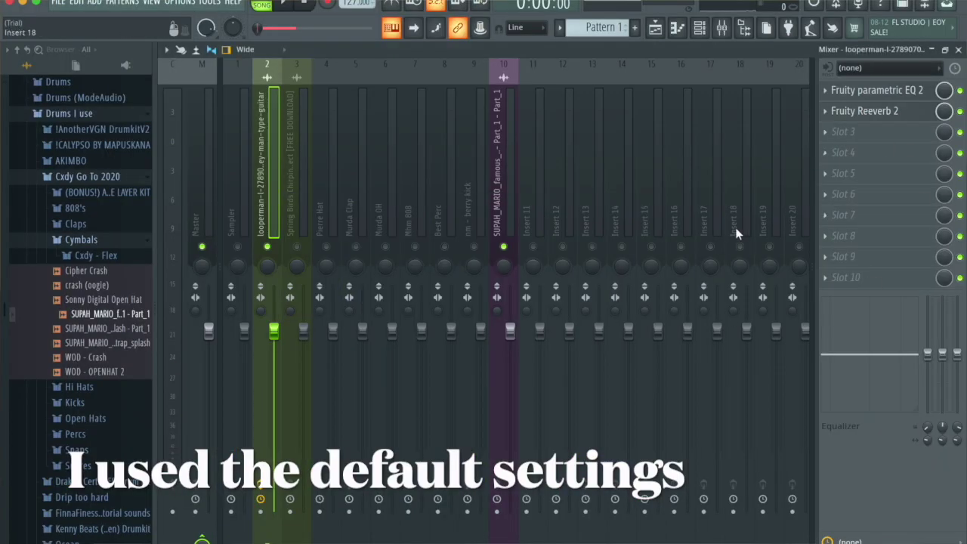
pyautogui.click(509, 334)
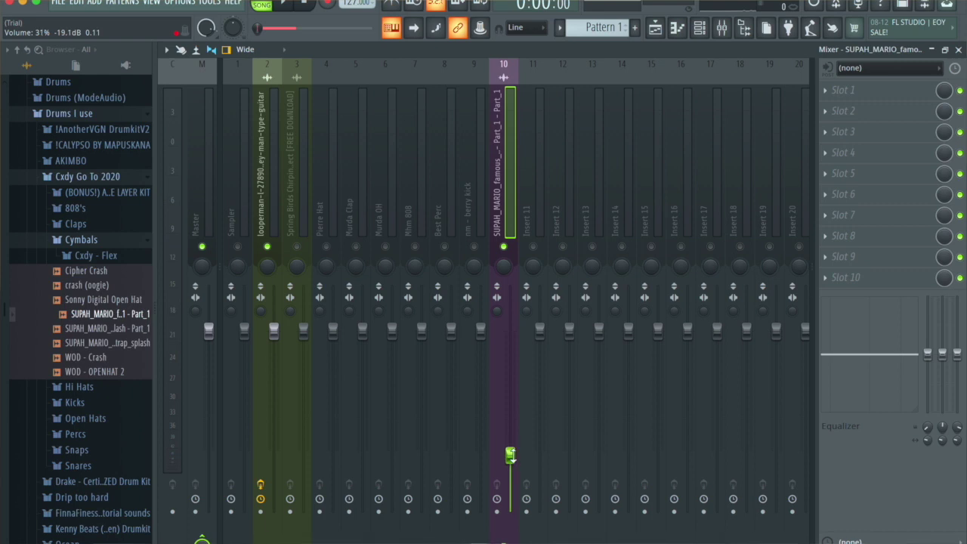
pyautogui.click(655, 30)
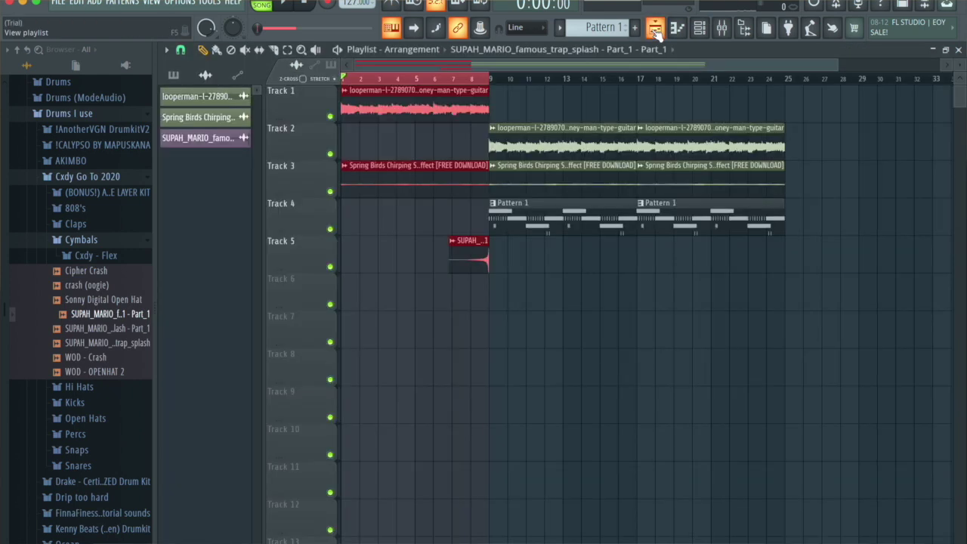
# Play the arrangement and select the guitar, Spring Birds and Pattern 1 clips across bars 16 to 25.
pyautogui.press('space')
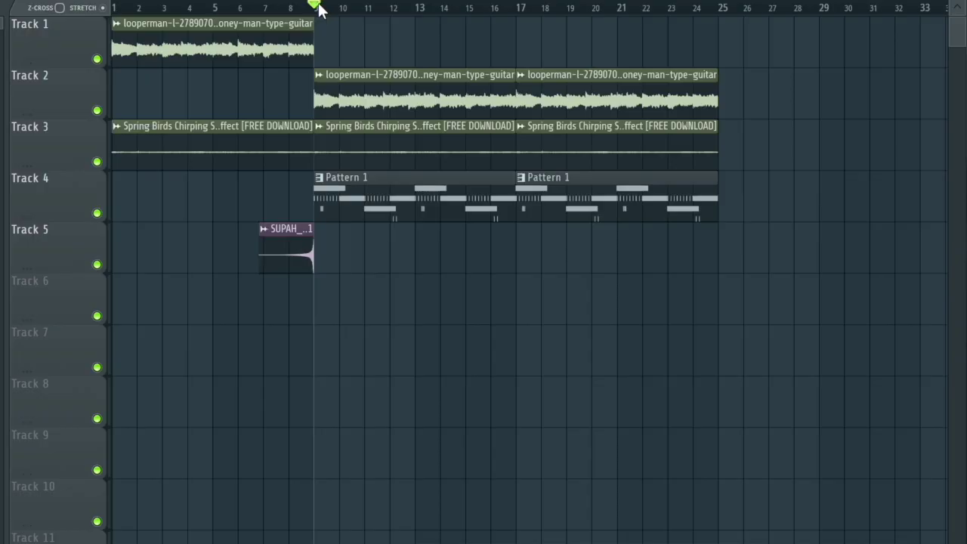
pyautogui.scroll(3, 333, 24)
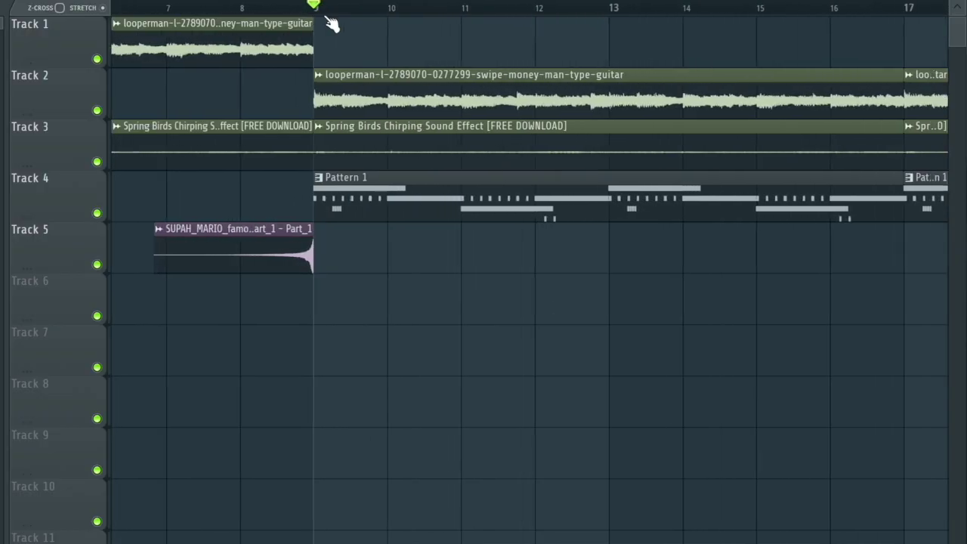
pyautogui.moveTo(310, 39); pyautogui.dragTo(956, 144)
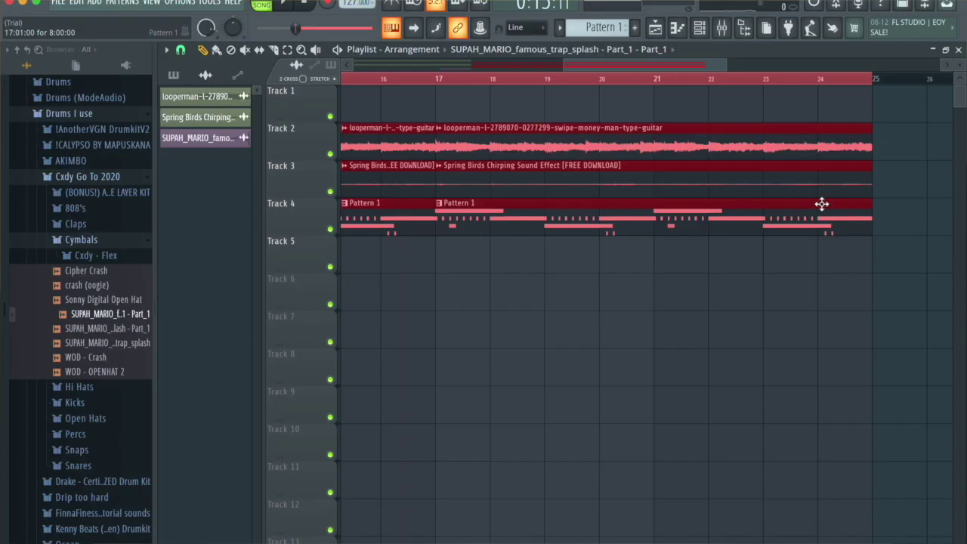
pyautogui.scroll(-3, 821, 204)
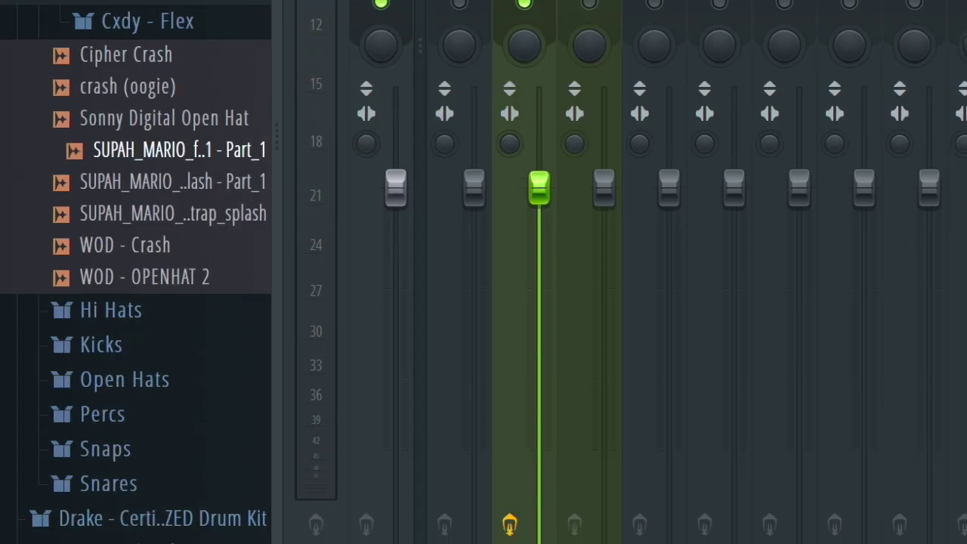
# Pull the guitar loop fader well down, lower Spring Birds insert 3 slightly, and solo Pierre Hat.
pyautogui.moveTo(539, 188); pyautogui.dragTo(539, 346)
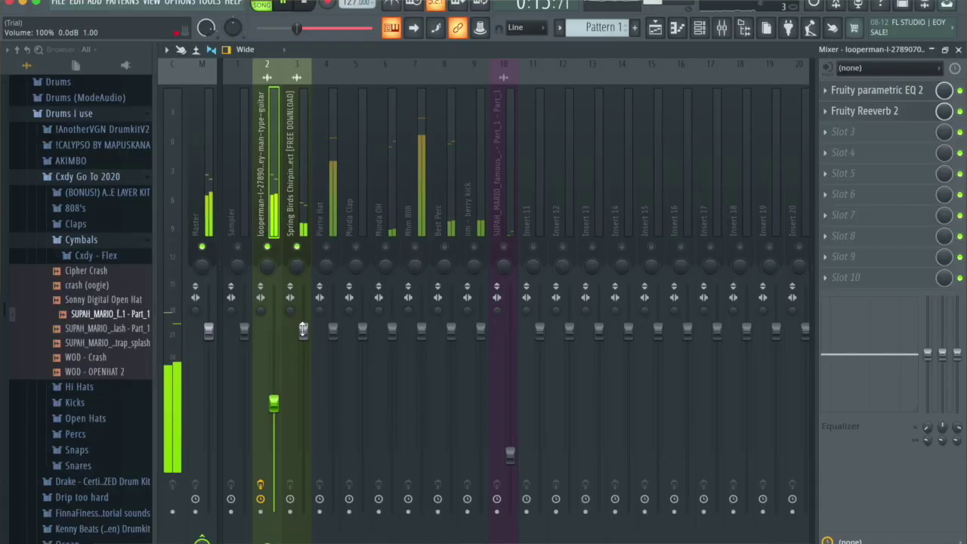
pyautogui.moveTo(303, 329); pyautogui.dragTo(290, 302)
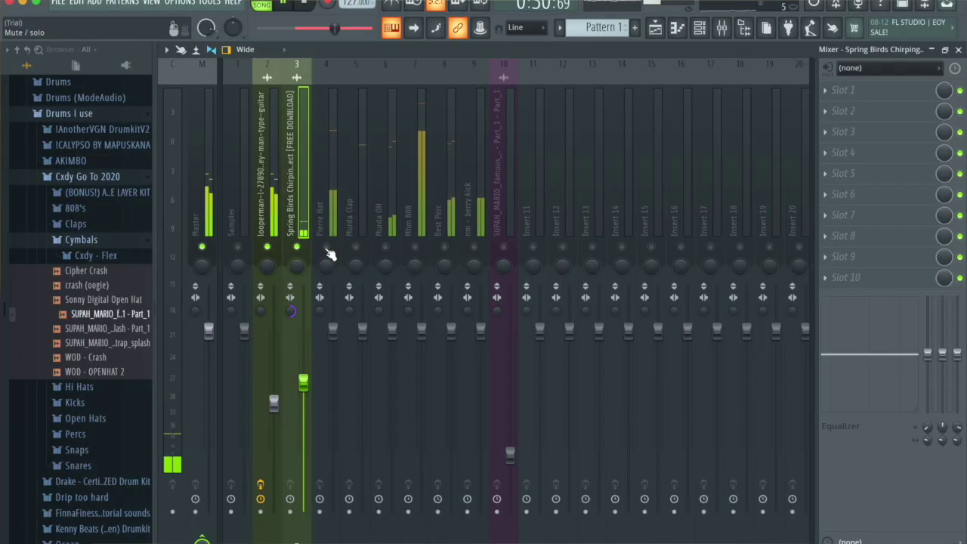
pyautogui.rightClick(327, 249)
# Lower Pierre Hat to about 87% and Murda Clap slightly, then select the Murda OH and Mhm 808 inserts.
pyautogui.click(328, 207)
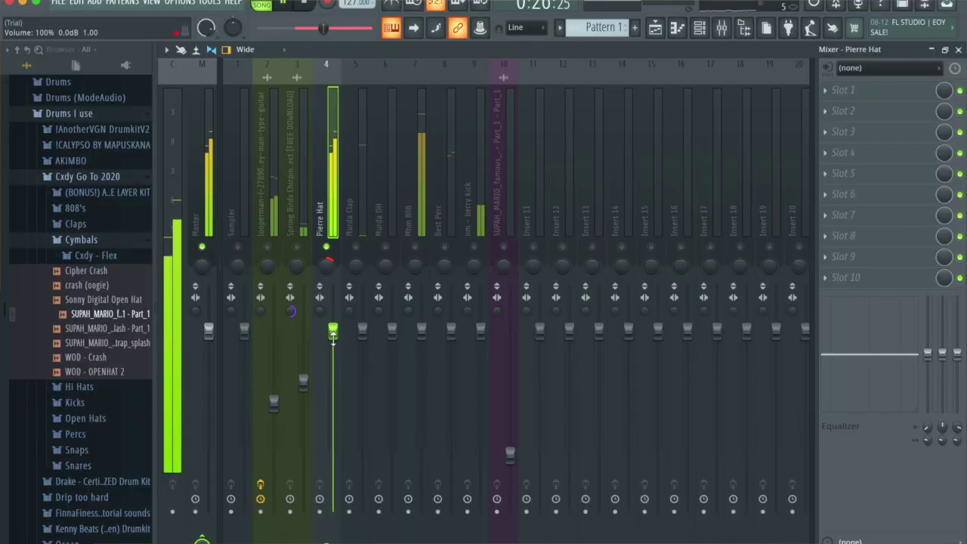
pyautogui.moveTo(332, 337); pyautogui.dragTo(332, 449)
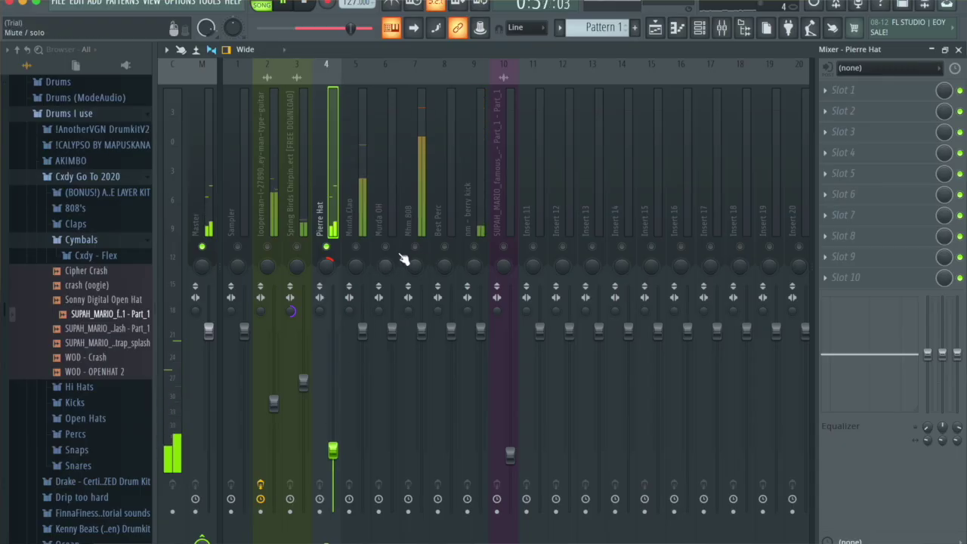
pyautogui.moveTo(362, 329); pyautogui.dragTo(363, 341)
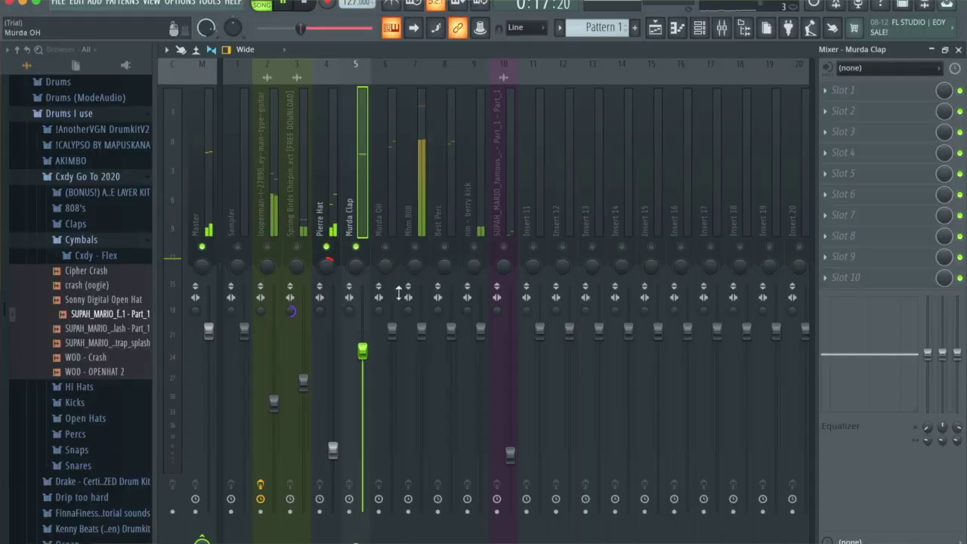
pyautogui.click(386, 249)
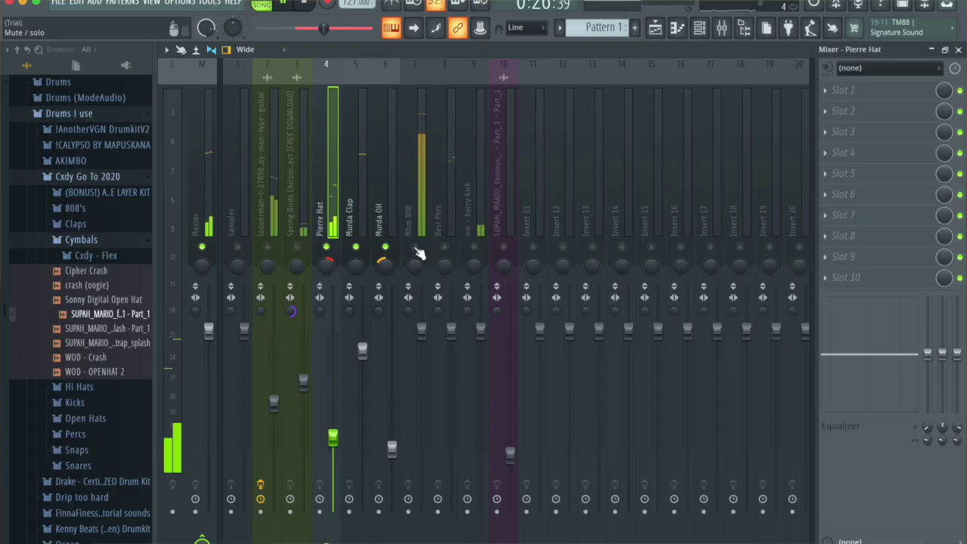
pyautogui.click(407, 199)
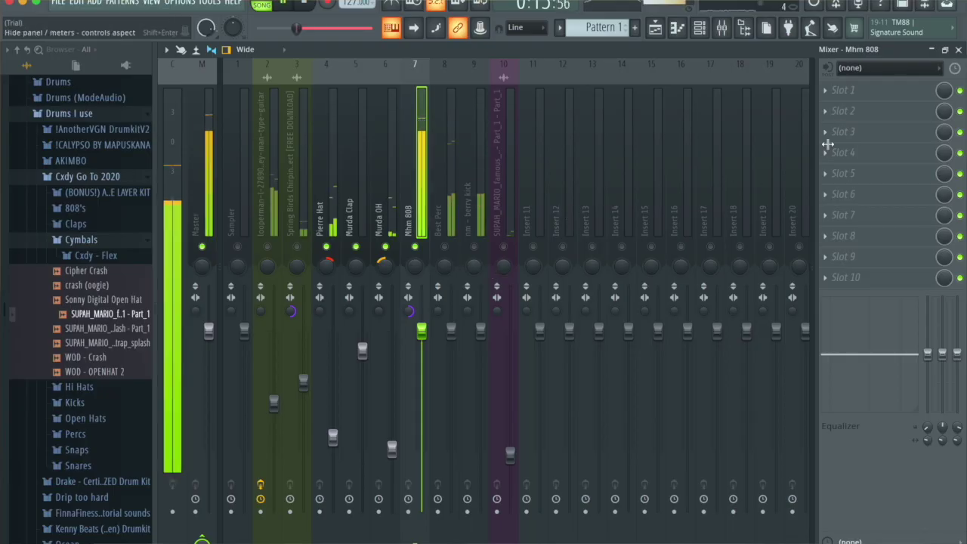
# Load Fruity Parametric EQ 2 on Mhm 808 with a steep low cut and highs rolled off above 2 kHz.
pyautogui.click(861, 93)
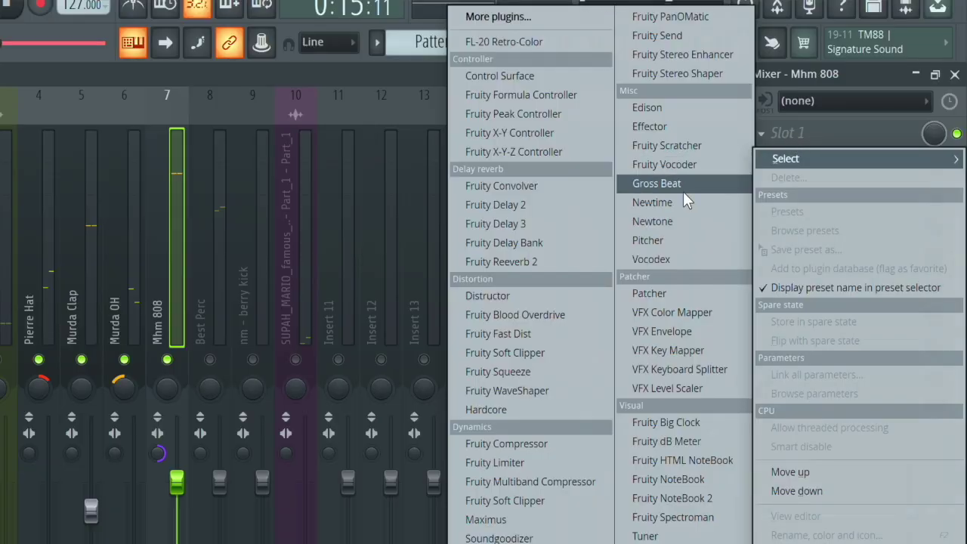
pyautogui.click(529, 538)
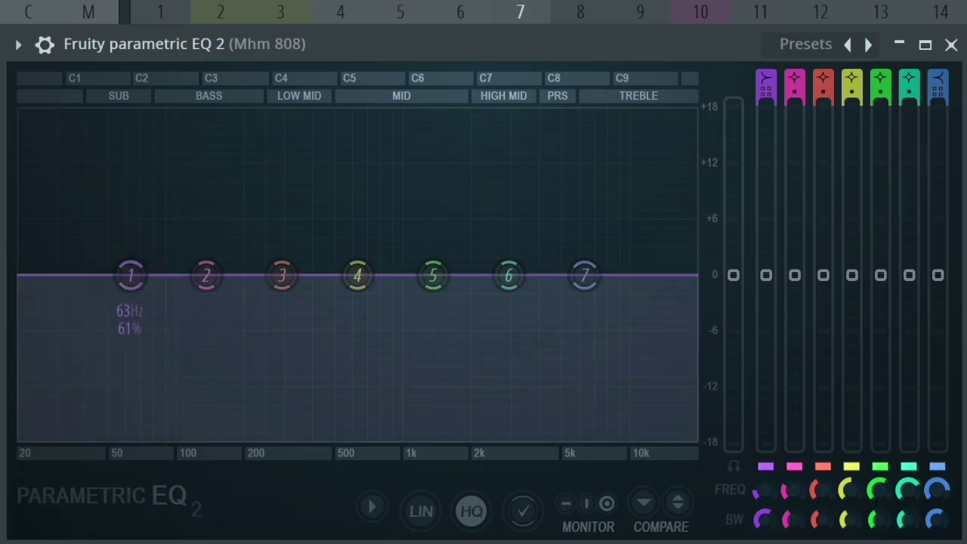
pyautogui.moveTo(137, 261); pyautogui.dragTo(73, 417)
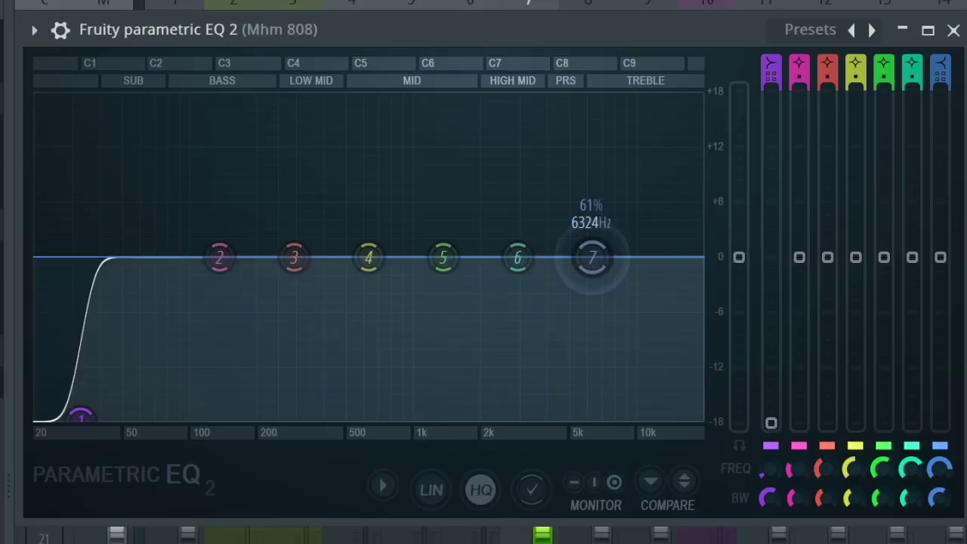
pyautogui.moveTo(591, 257); pyautogui.dragTo(489, 418)
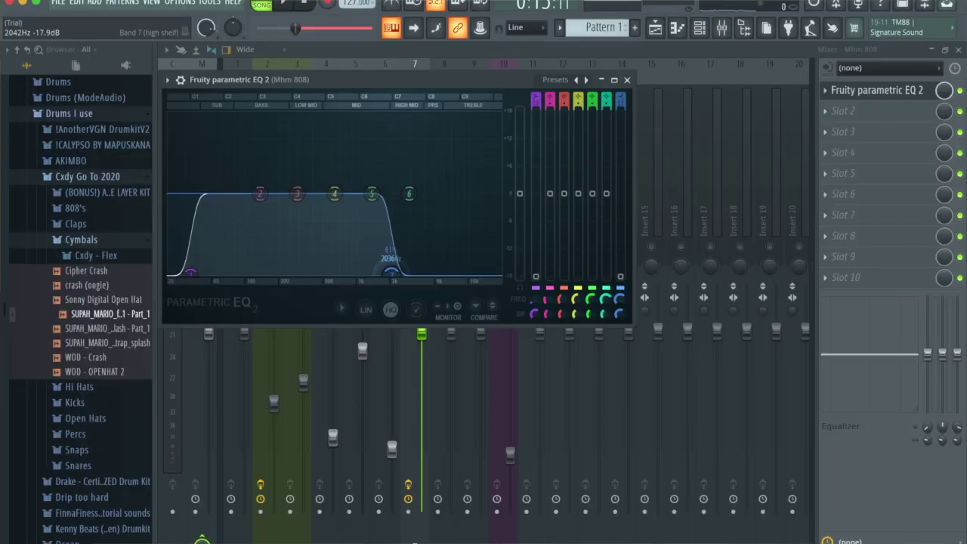
pyautogui.press('space')
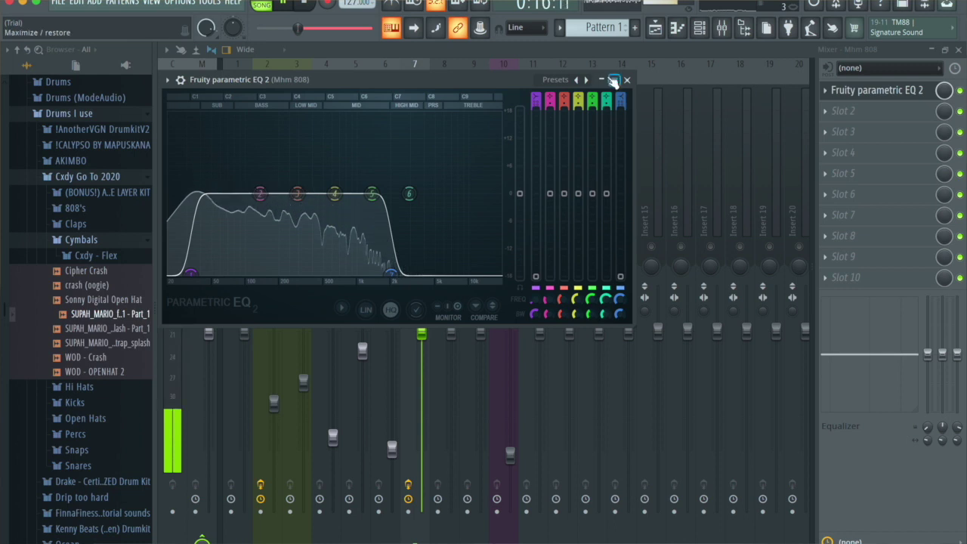
pyautogui.moveTo(474, 89); pyautogui.dragTo(411, 132)
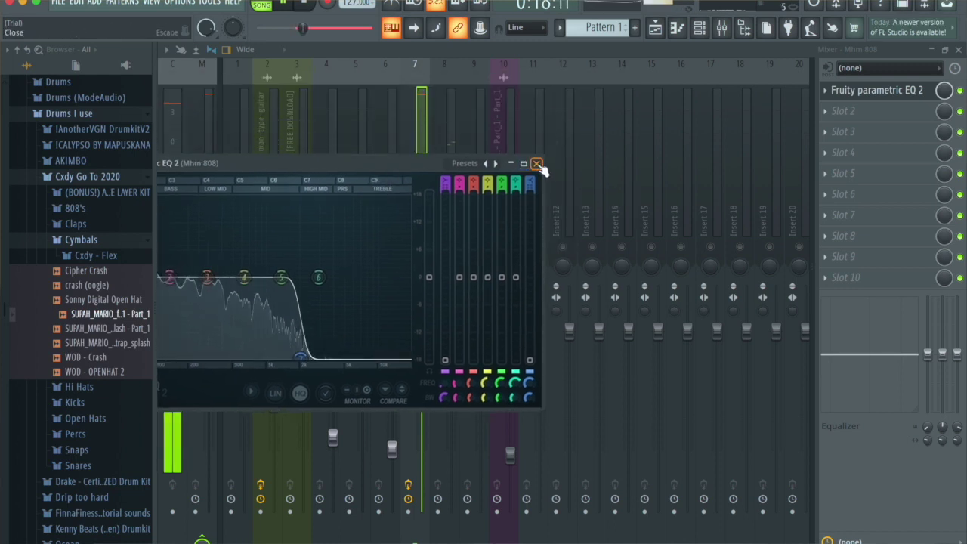
pyautogui.click(541, 162)
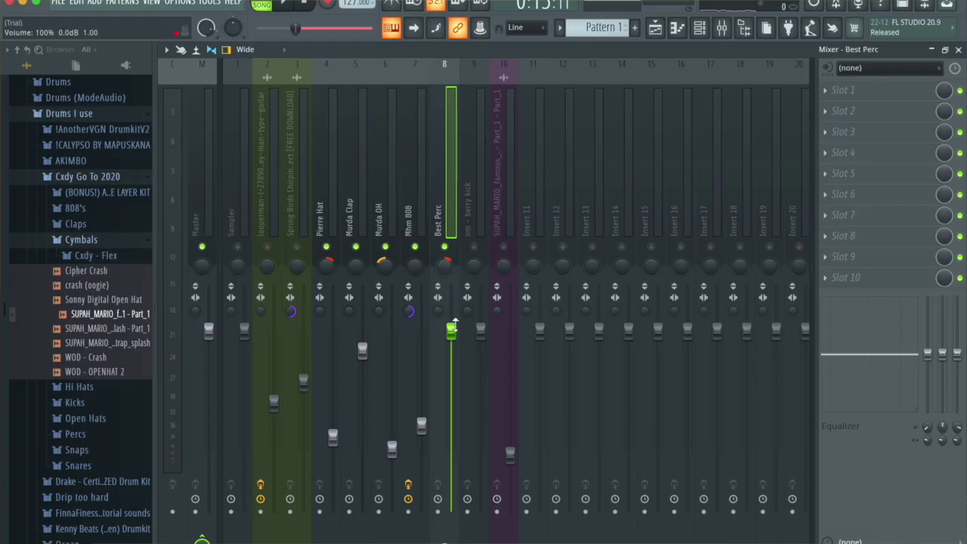
# Lower Best Perc to about 49%, then unmute and select the nm - berry kick insert.
pyautogui.moveTo(451, 328); pyautogui.dragTo(451, 423)
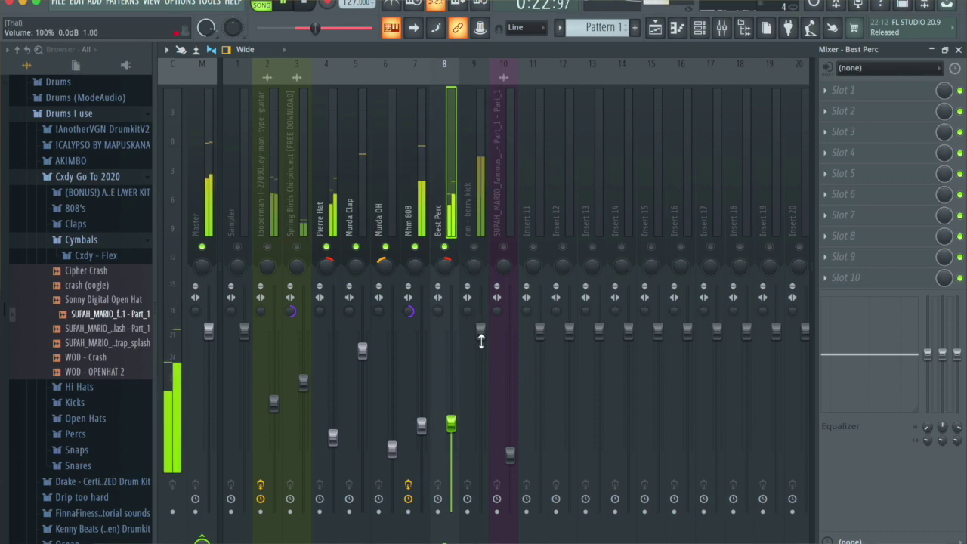
pyautogui.click(474, 246)
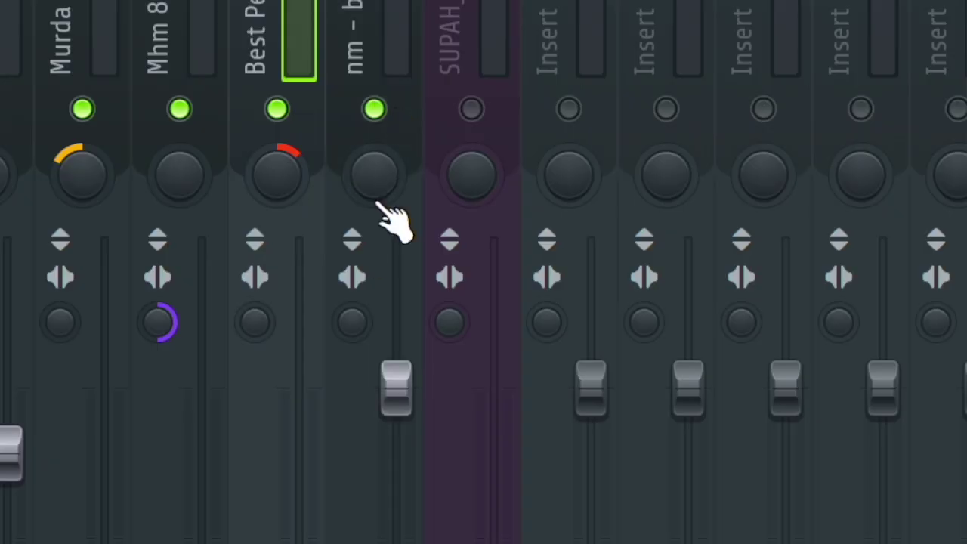
pyautogui.click(352, 331)
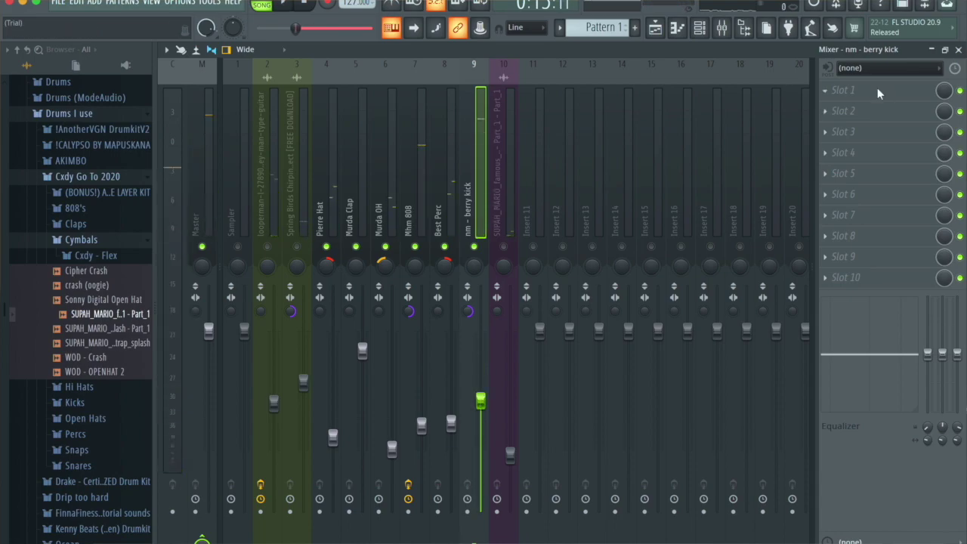
# Add Fruity Parametric EQ 2 to the berry kick, cutting highs above about 1.7 kHz.
pyautogui.click(878, 92)
pyautogui.click(272, 371)
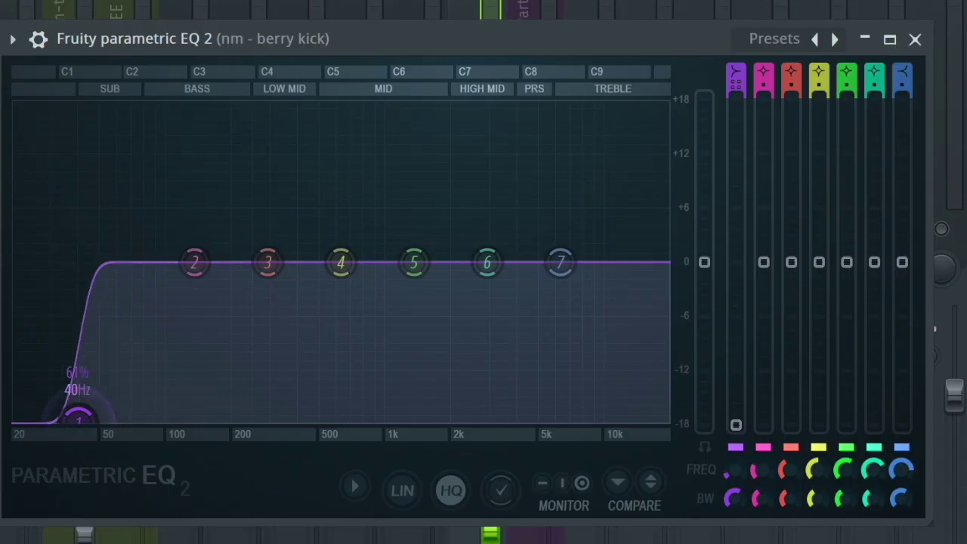
pyautogui.moveTo(560, 262); pyautogui.dragTo(397, 426)
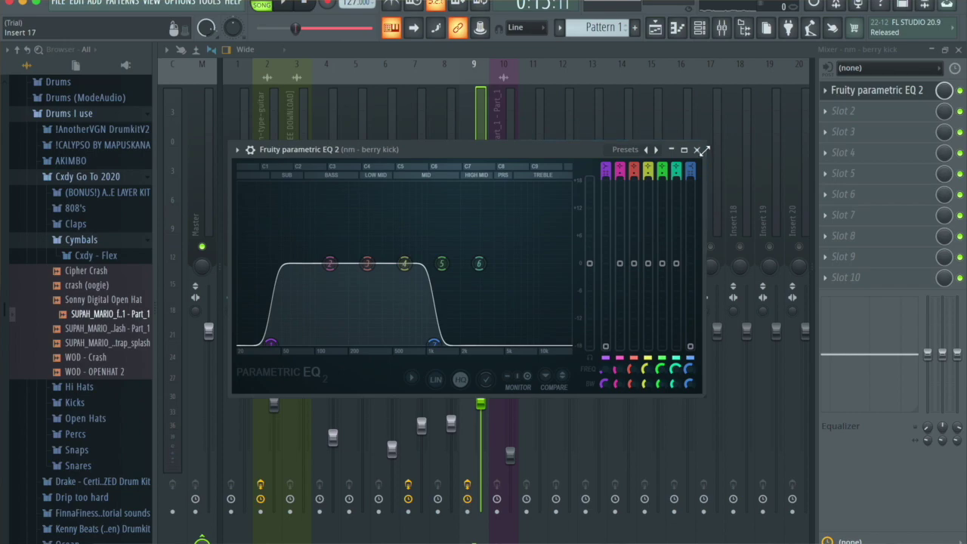
pyautogui.click(697, 149)
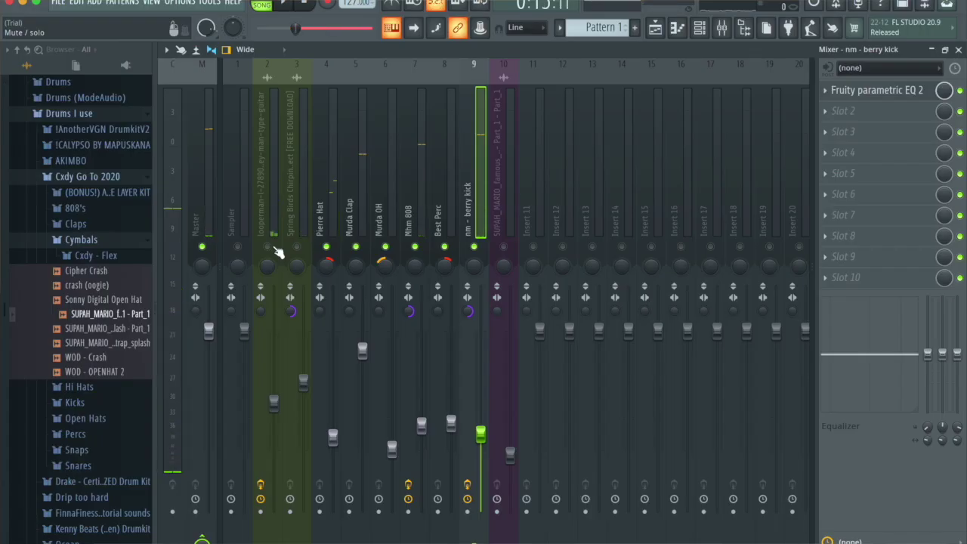
# Unsolo all tracks, play the beat, and lower Spring Birds to about 66%.
pyautogui.rightClick(276, 249)
pyautogui.press('space')
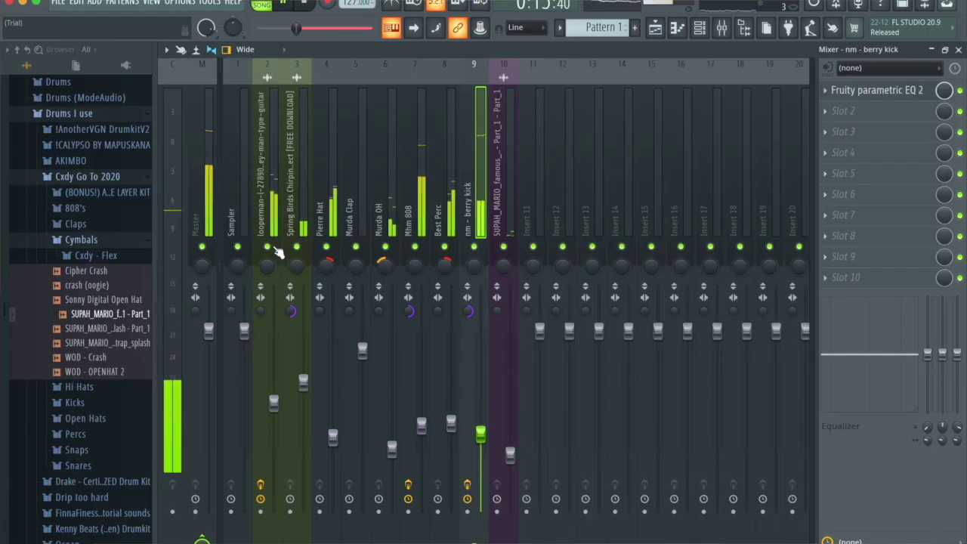
pyautogui.press('XF86AudioRaiseVolume')
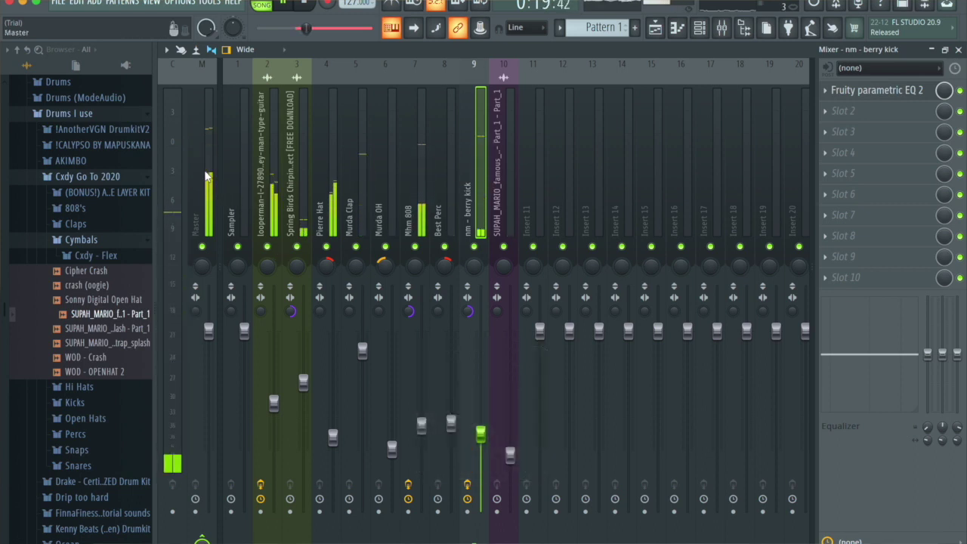
pyautogui.moveTo(303, 383); pyautogui.dragTo(303, 392)
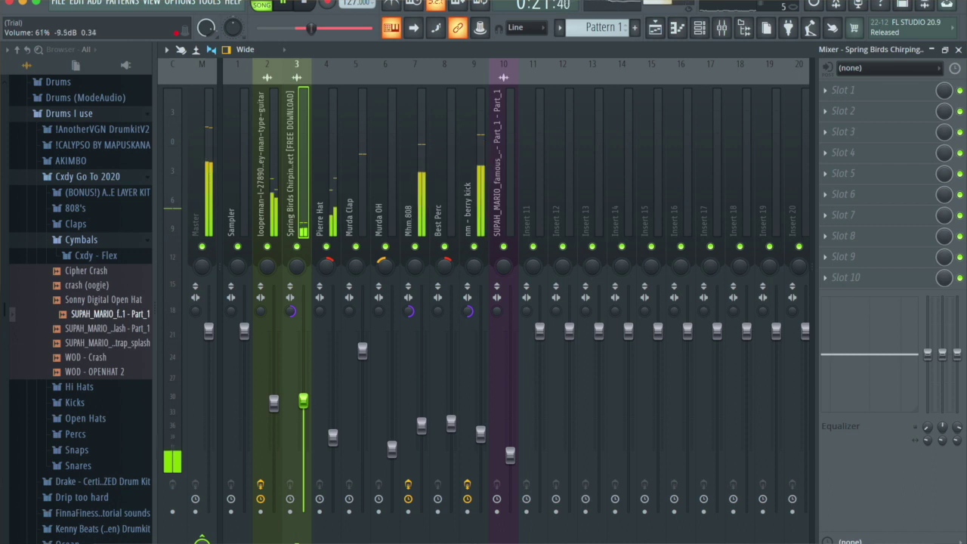
pyautogui.click(201, 180)
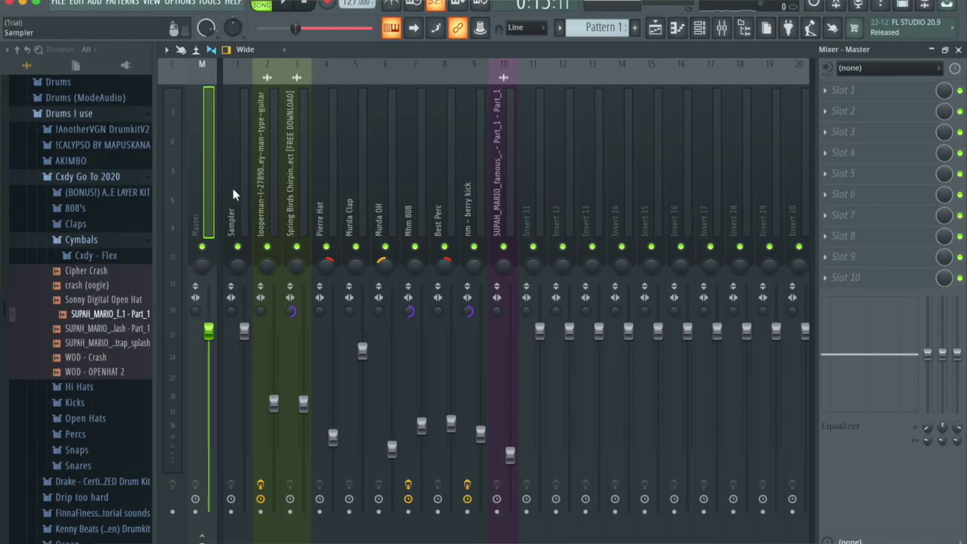
# Load Fruity Limiter into Slot 1 of the Master insert.
pyautogui.click(233, 190)
pyautogui.click(204, 191)
pyautogui.click(233, 192)
pyautogui.click(209, 213)
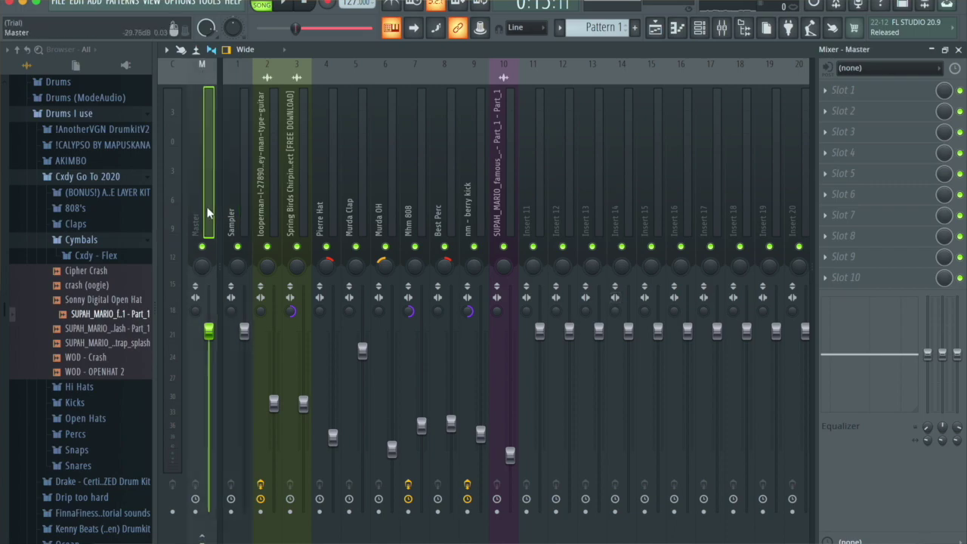
pyautogui.click(828, 270)
pyautogui.moveTo(855, 277)
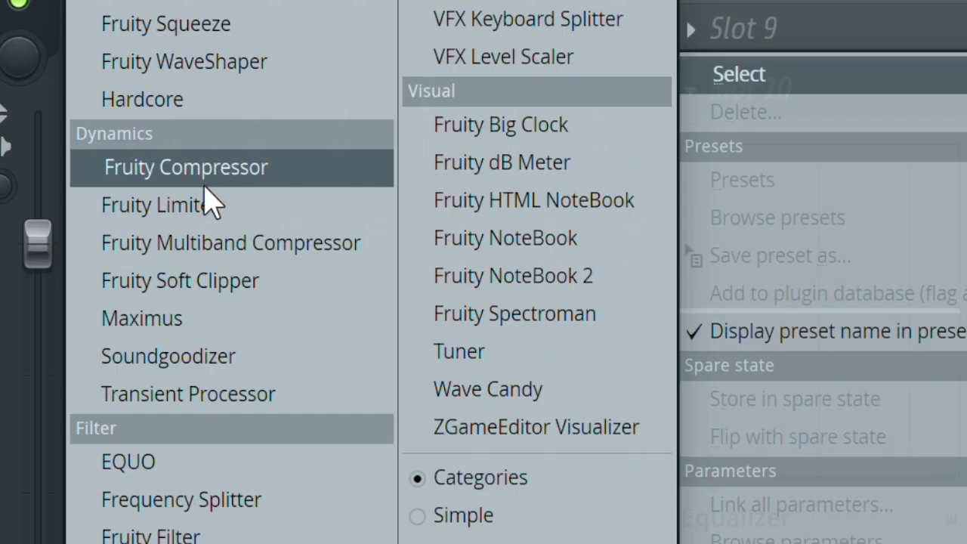
pyautogui.click(332, 66)
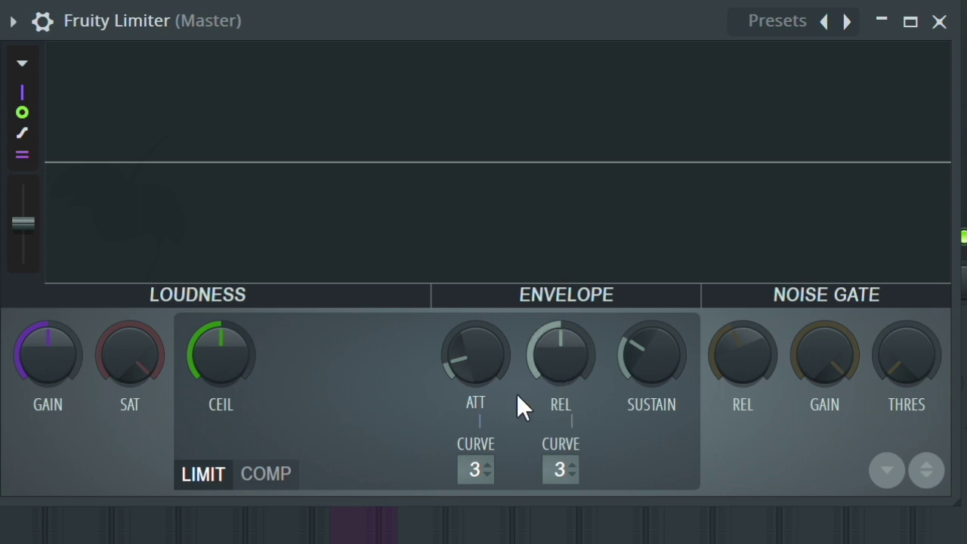